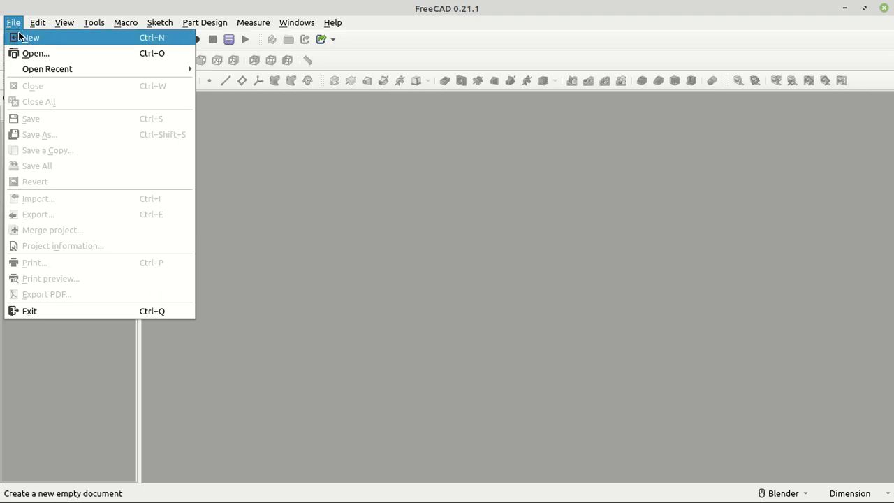
Open the 2566K13_Expansion Plug with Bypass and Plastic Stem STEP file from the Downloads folder.
{"action": "mouse_move", "coordinate": [72, 72]}
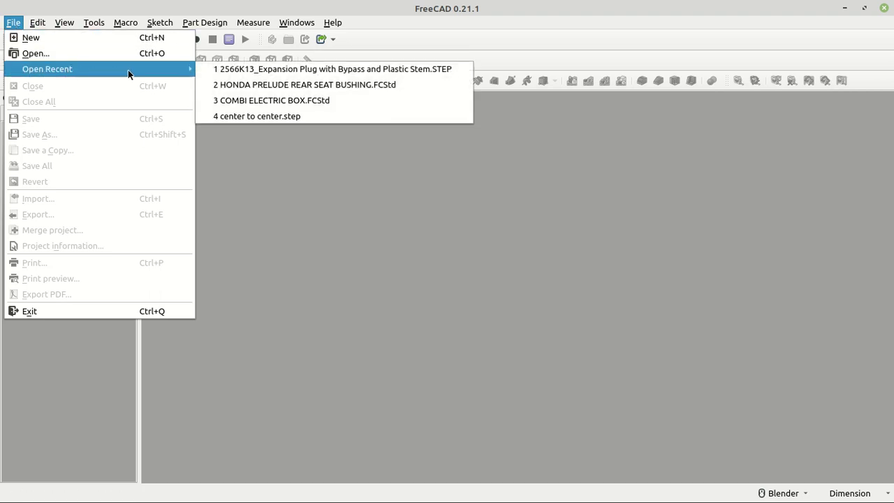
{"action": "left_click", "coordinate": [53, 56]}
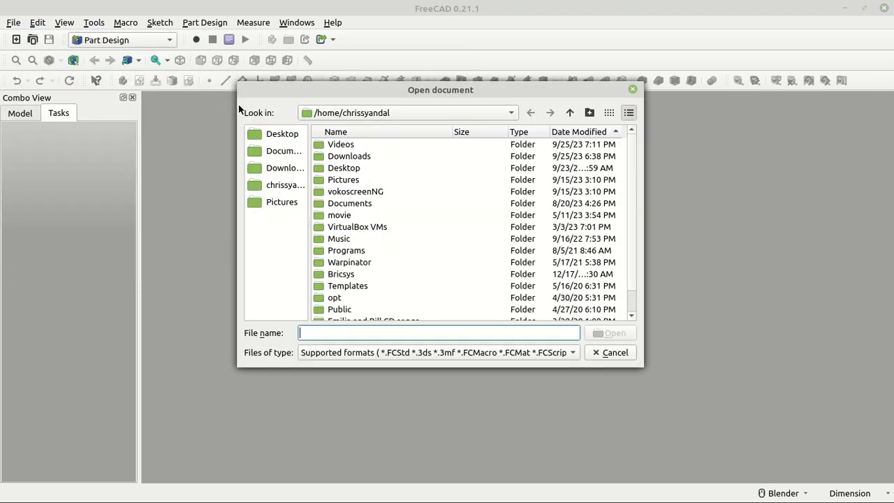
{"action": "double_click", "coordinate": [349, 156]}
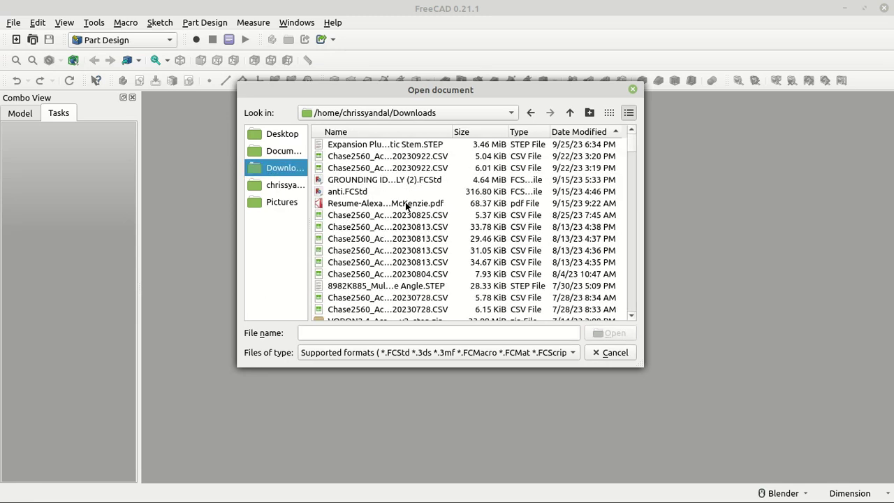
{"action": "double_click", "coordinate": [409, 145]}
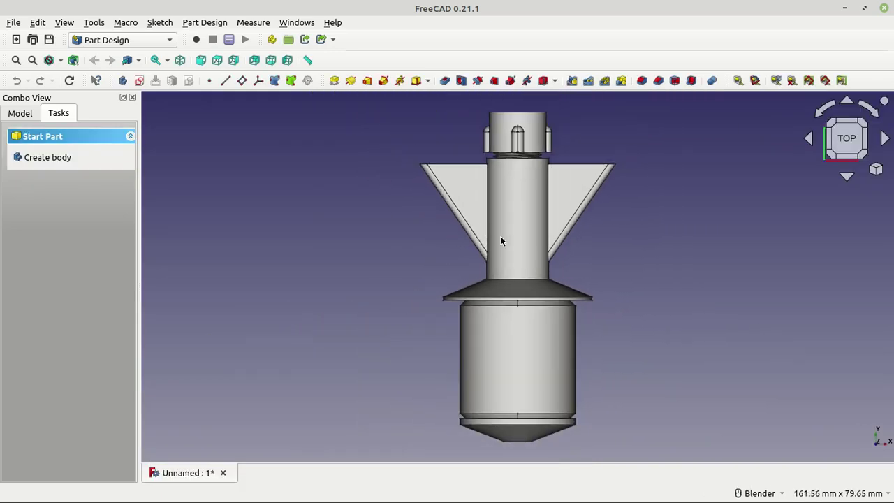
Examine the imported expansion plug and check whether its parts can be selected separately in the model and the object tree.
{"action": "middle_click_drag", "start_coordinate": [529, 242], "coordinate": [496, 337]}
{"action": "key", "text": "2"}
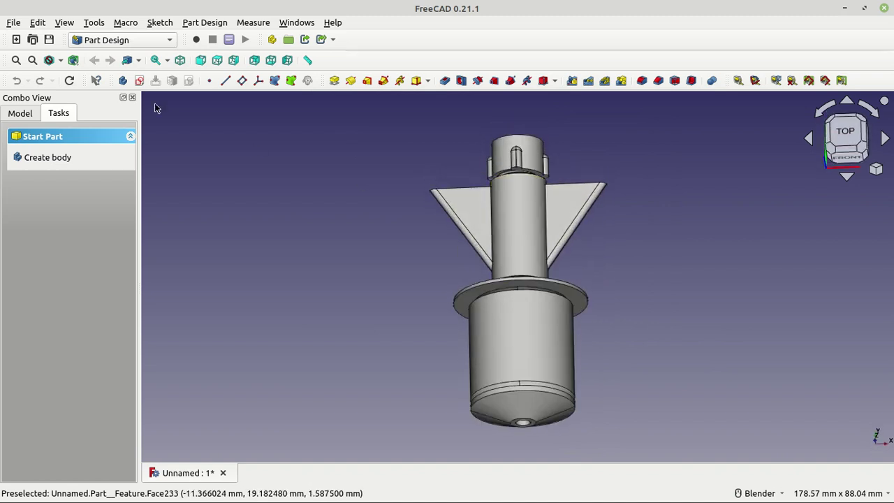
{"action": "left_click", "coordinate": [19, 114]}
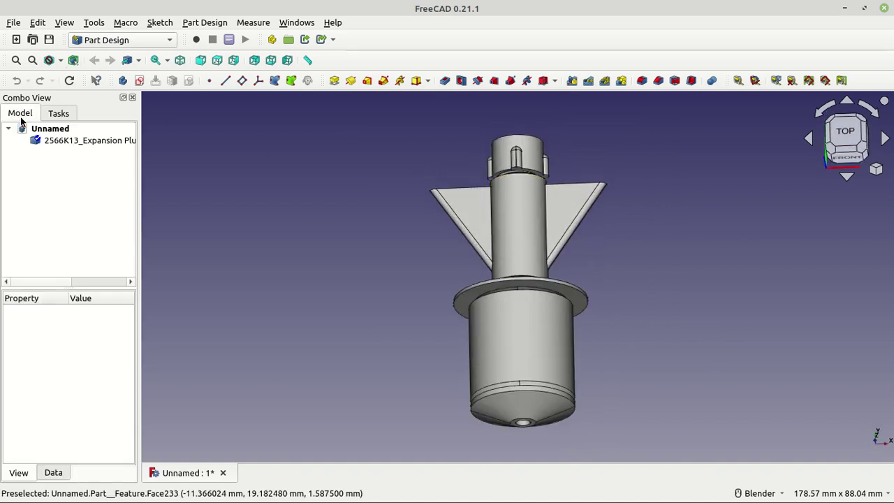
{"action": "left_click", "coordinate": [81, 143]}
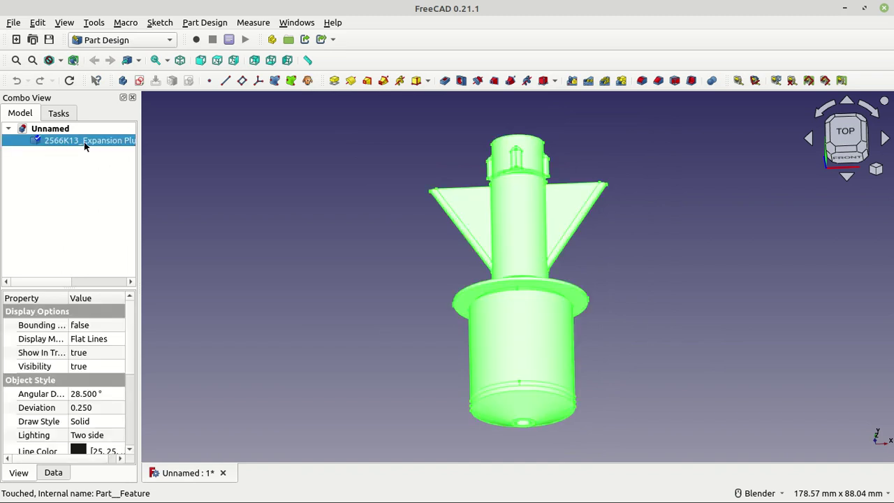
{"action": "left_click", "coordinate": [405, 277]}
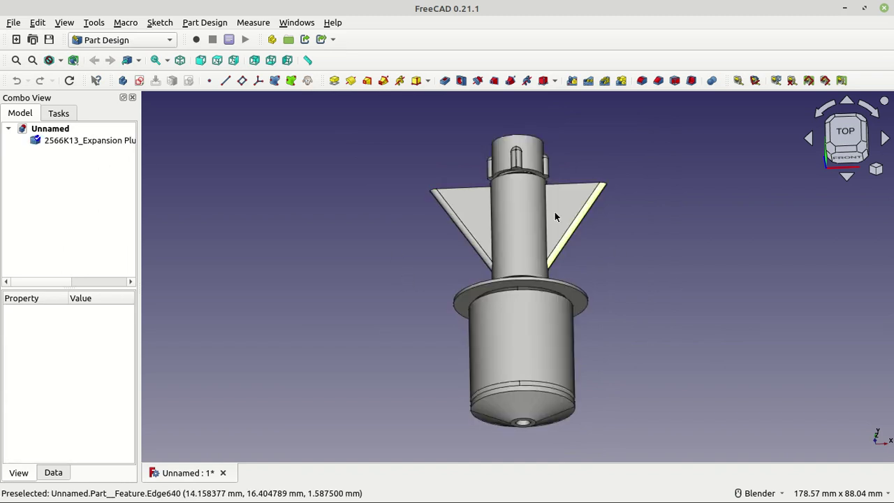
{"action": "left_click", "coordinate": [537, 218]}
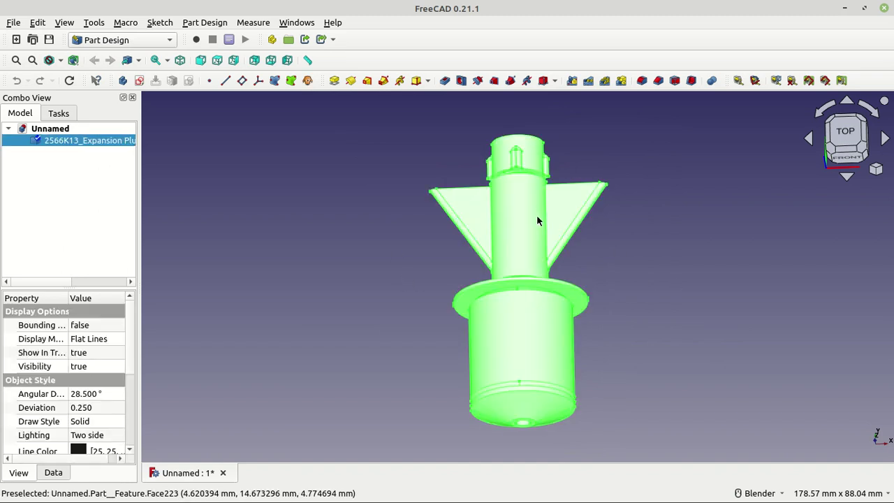
{"action": "left_click", "coordinate": [630, 235]}
{"action": "left_click", "coordinate": [555, 336]}
{"action": "left_click", "coordinate": [555, 336]}
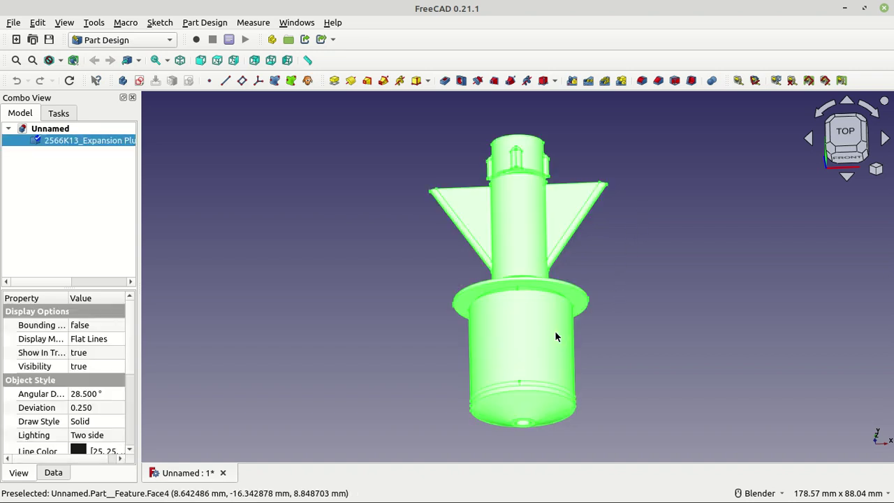
{"action": "left_click", "coordinate": [689, 268]}
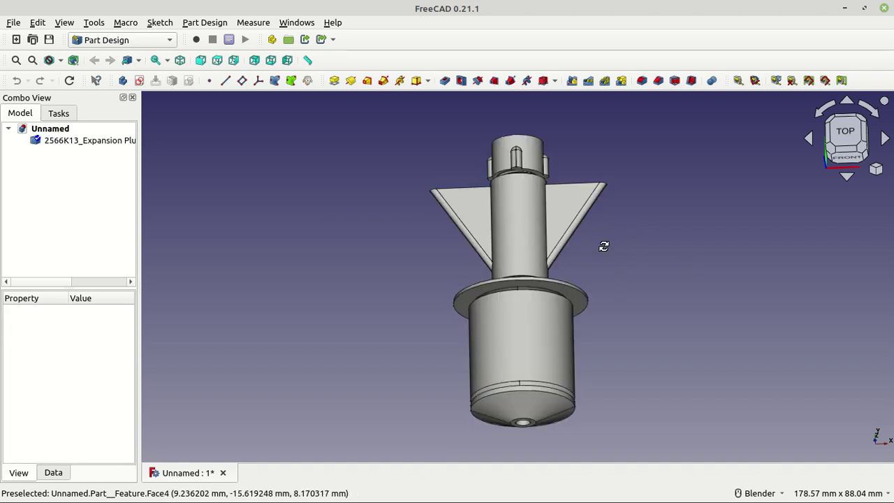
{"action": "middle_click_drag", "start_coordinate": [603, 246], "coordinate": [608, 269]}
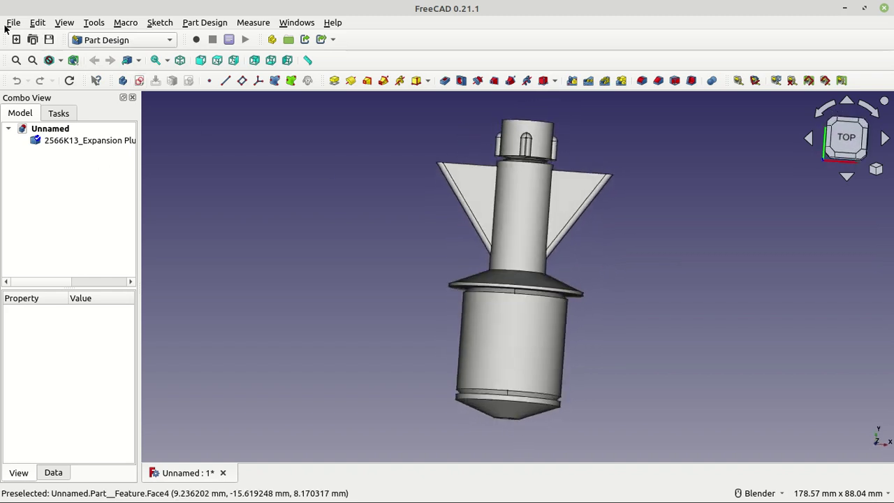
Section the plug with an X clipping plane at offset 0.00 and examine its internal parts.
{"action": "left_click", "coordinate": [64, 24]}
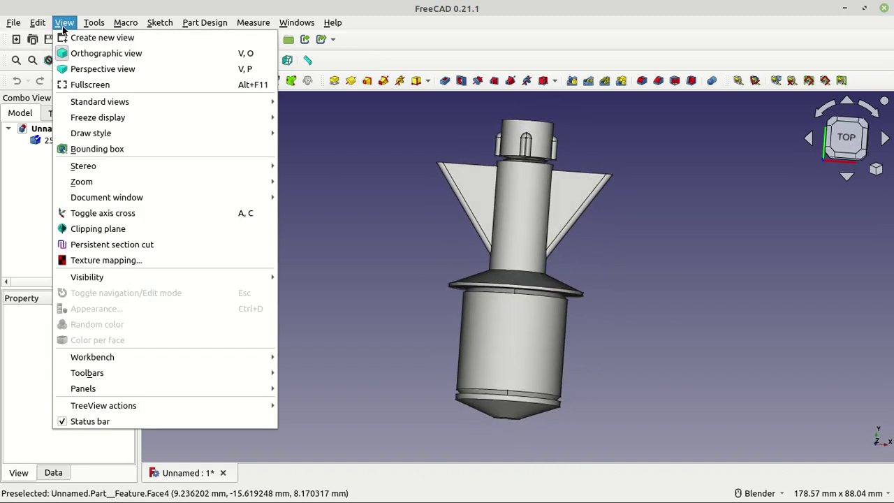
{"action": "left_click", "coordinate": [107, 232]}
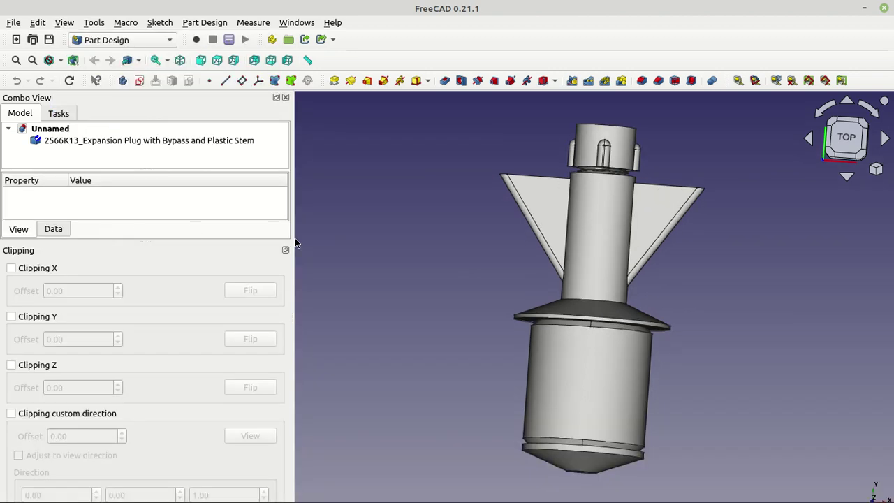
{"action": "left_click", "coordinate": [10, 268]}
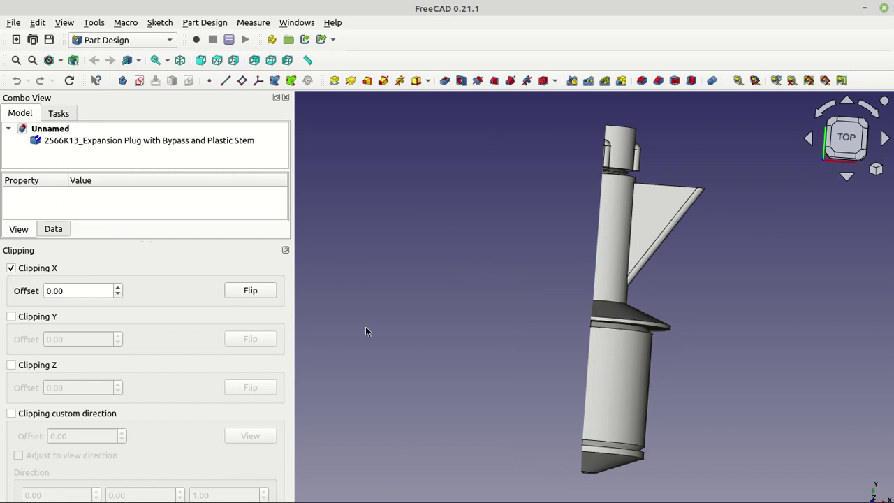
{"action": "middle_click_drag", "start_coordinate": [435, 352], "coordinate": [535, 345]}
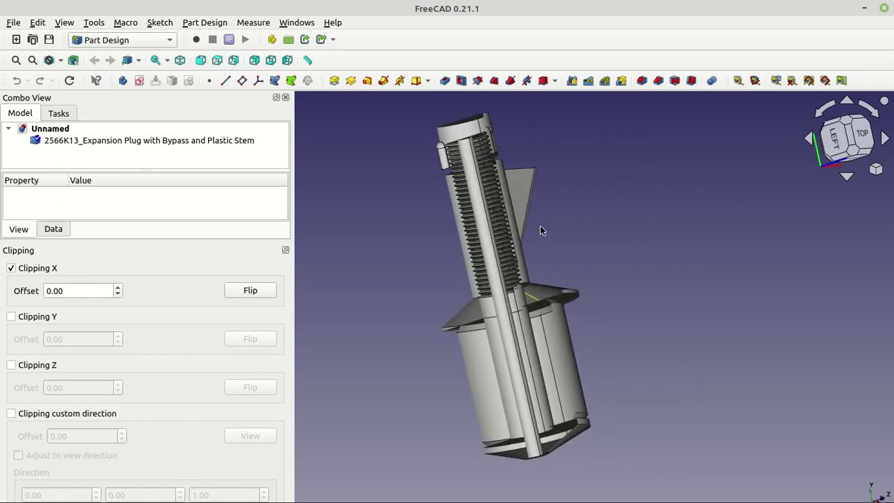
{"action": "mouse_move", "coordinate": [543, 230]}
{"action": "middle_mouse_down"}
{"action": "mouse_move", "coordinate": [582, 221]}
{"action": "mouse_move", "coordinate": [543, 240]}
{"action": "middle_mouse_up"}
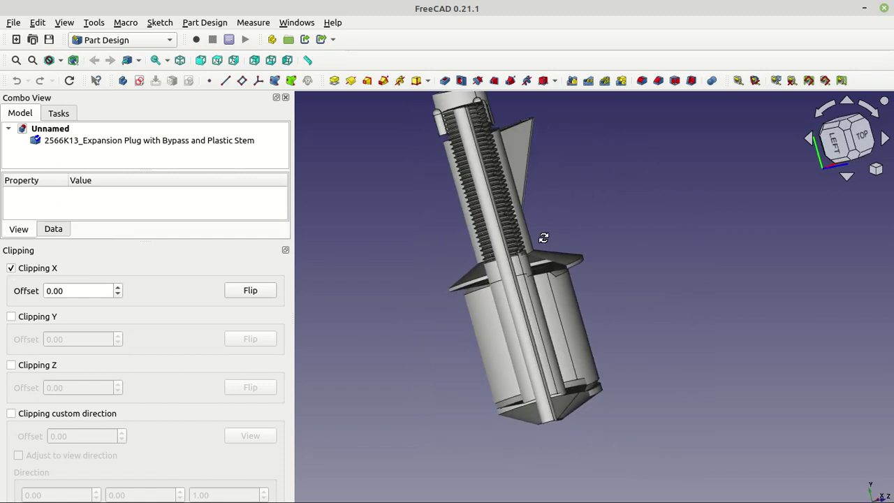
{"action": "left_click", "coordinate": [567, 297]}
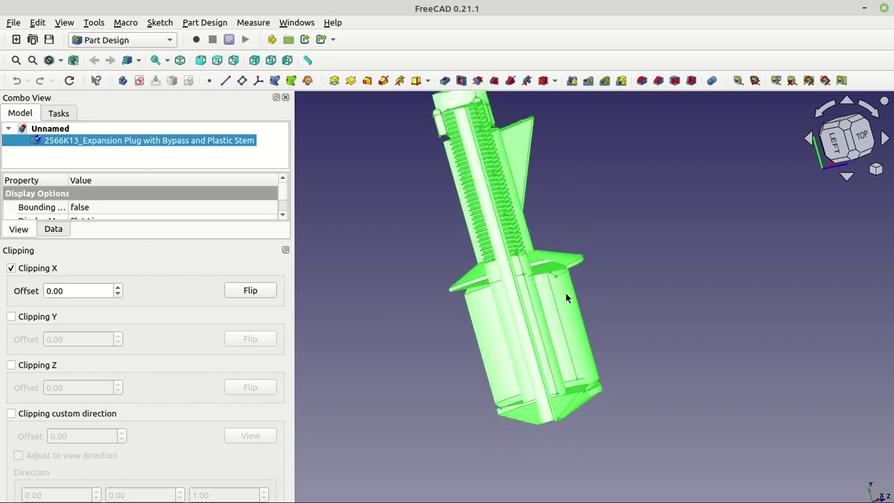
{"action": "scroll", "coordinate": [566, 349], "scroll_direction": "down", "scroll_amount": 2}
{"action": "scroll", "coordinate": [573, 218], "scroll_direction": "up", "scroll_amount": 1}
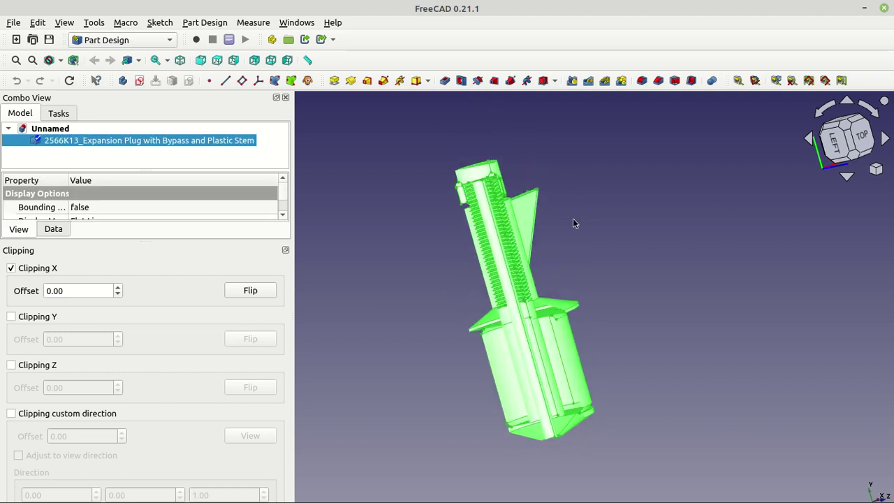
{"action": "scroll", "coordinate": [574, 220], "scroll_direction": "up", "scroll_amount": 1}
{"action": "left_click", "coordinate": [538, 226]}
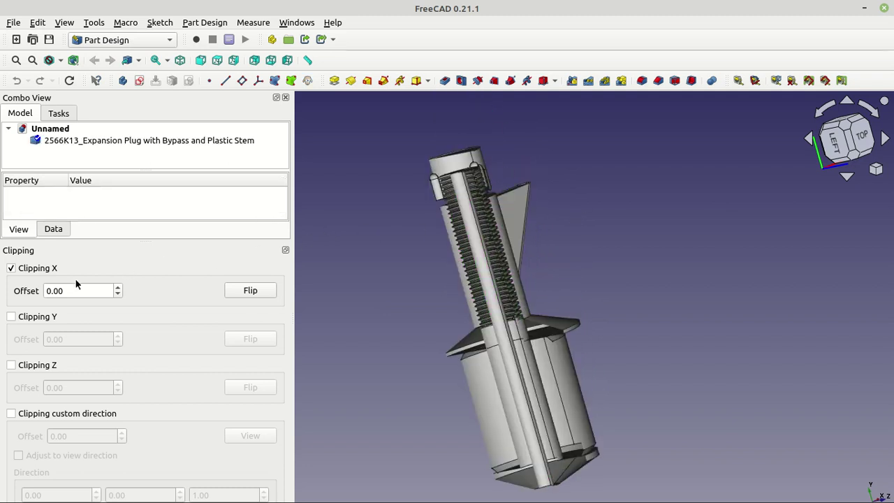
Turn off X clipping, close the clipping settings, and narrow the Combo View to enlarge the 3D view.
{"action": "left_click", "coordinate": [11, 268]}
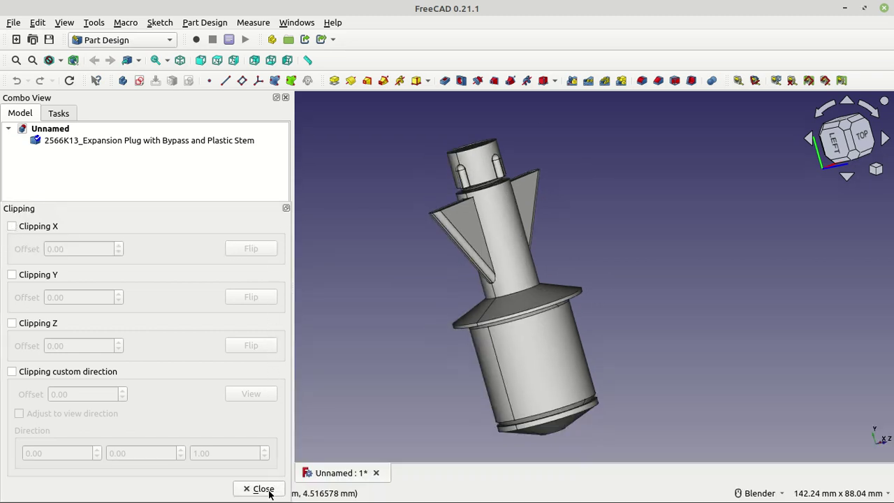
{"action": "left_click", "coordinate": [269, 490]}
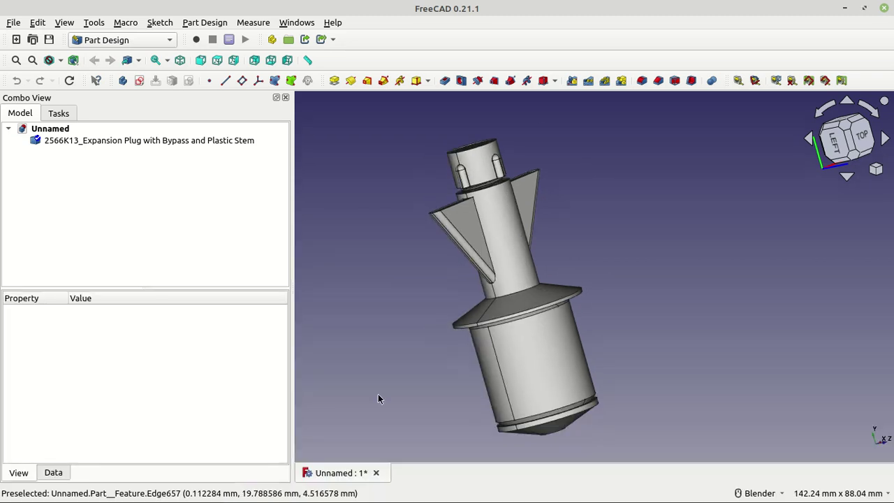
{"action": "left_click_drag", "start_coordinate": [292, 297], "coordinate": [175, 295]}
{"action": "scroll", "coordinate": [538, 280], "scroll_direction": "down", "scroll_amount": 2}
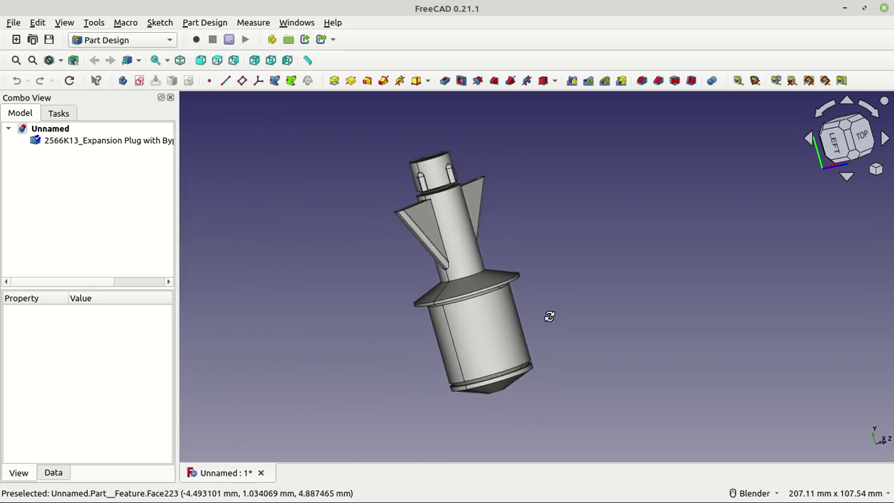
{"action": "middle_click_drag", "start_coordinate": [549, 316], "coordinate": [456, 329]}
{"action": "scroll", "coordinate": [353, 343], "scroll_direction": "down", "scroll_amount": 6}
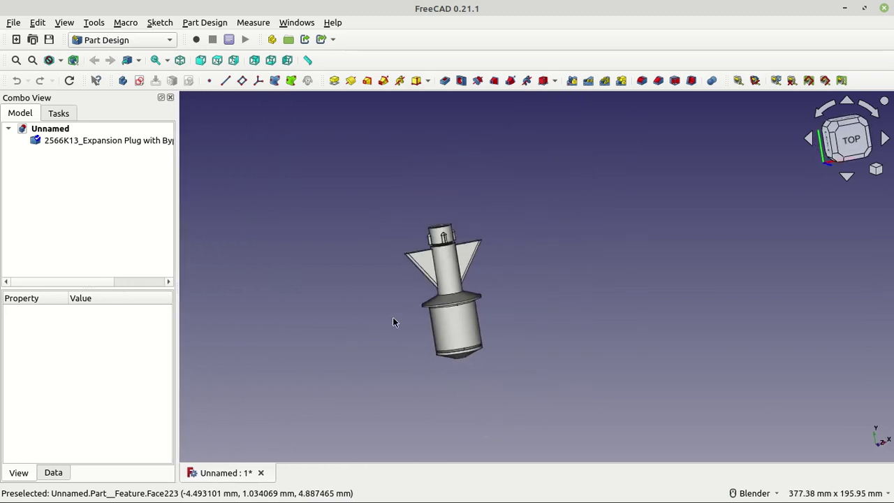
{"action": "scroll", "coordinate": [393, 322], "scroll_direction": "up", "scroll_amount": 8}
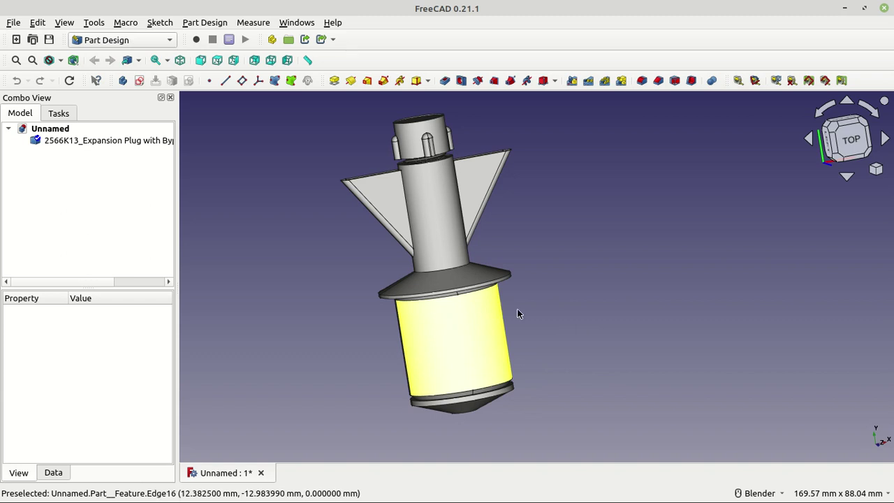
{"action": "scroll", "coordinate": [537, 324], "scroll_direction": "down", "scroll_amount": 1}
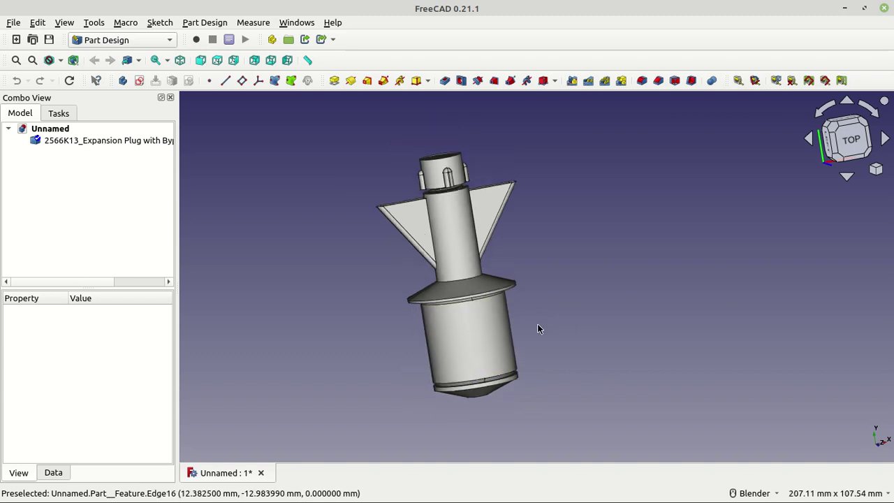
{"action": "scroll", "coordinate": [537, 324], "scroll_direction": "up", "scroll_amount": 1}
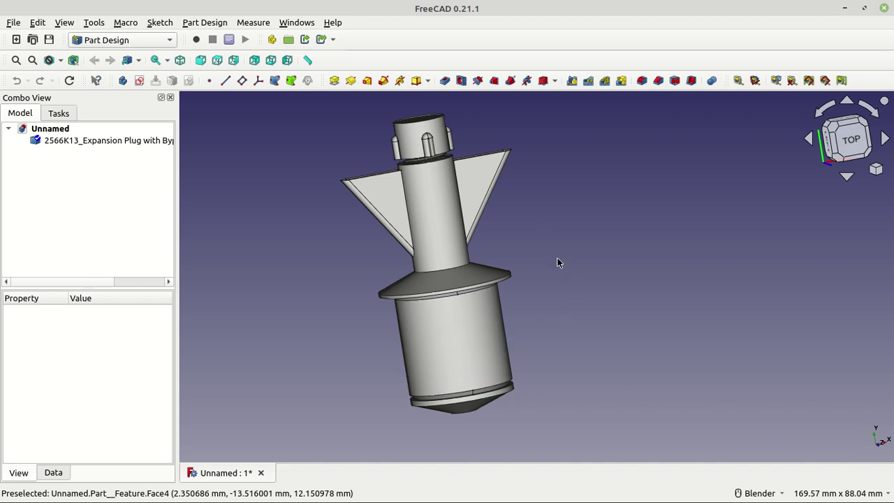
{"action": "scroll", "coordinate": [557, 262], "scroll_direction": "down", "scroll_amount": 2}
{"action": "scroll", "coordinate": [557, 262], "scroll_direction": "up", "scroll_amount": 2}
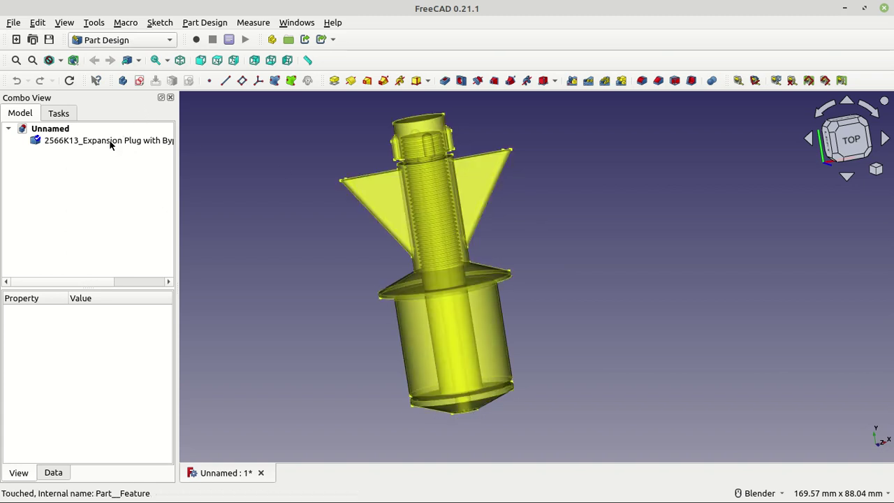
Select the whole expansion plug, switch to the Draft workbench and hide the grid.
{"action": "double_click", "coordinate": [439, 215]}
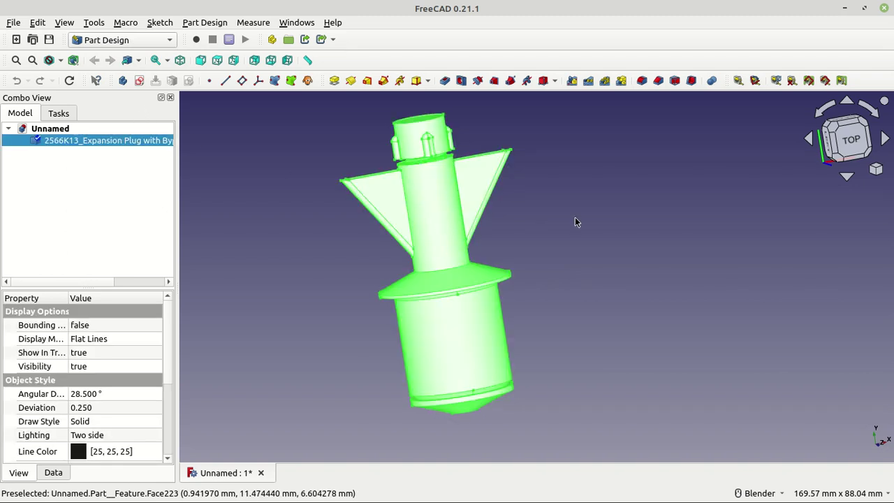
{"action": "left_click", "coordinate": [171, 40]}
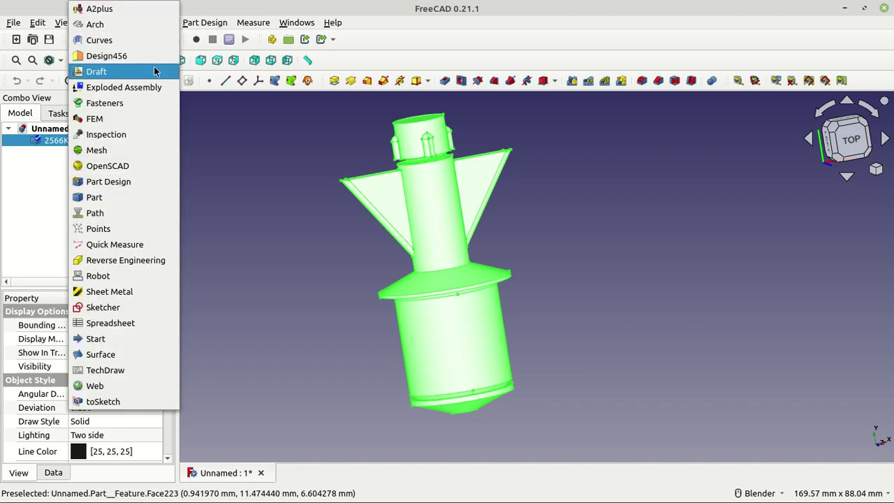
{"action": "key", "text": "Escape"}
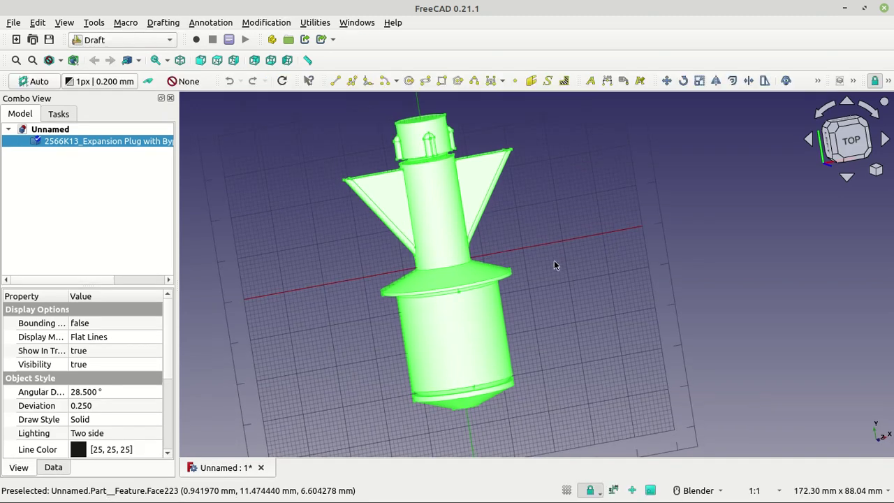
{"action": "left_click", "coordinate": [314, 22]}
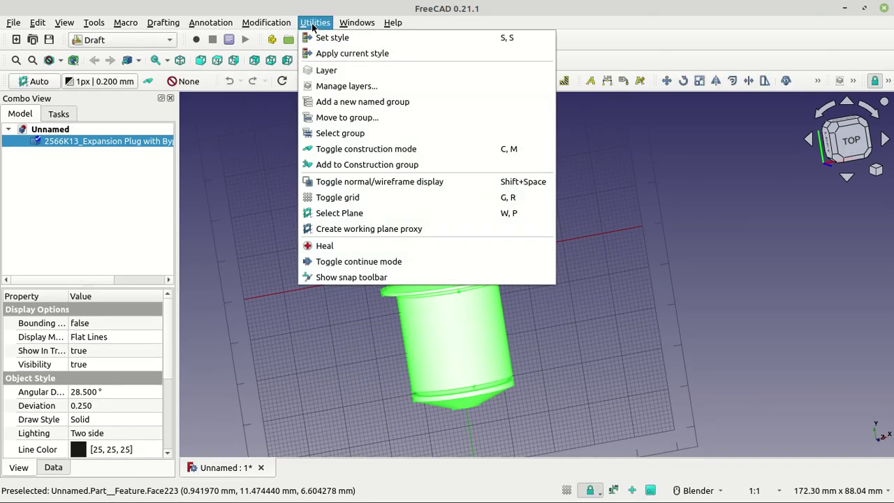
{"action": "left_click", "coordinate": [338, 195]}
{"action": "scroll", "coordinate": [593, 298], "scroll_direction": "down", "scroll_amount": 1}
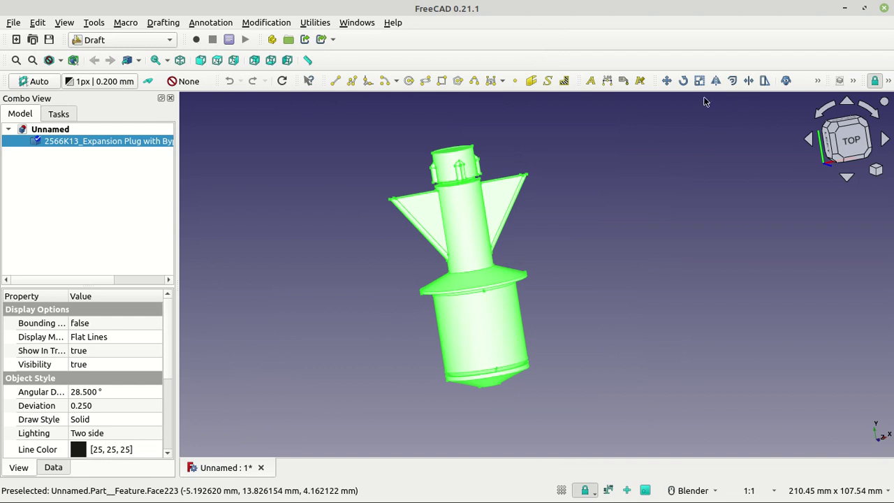
Reposition the Draft modification tools so all are accessible, and downgrade the selected plug into separate solids.
{"action": "left_click_drag", "start_coordinate": [654, 84], "coordinate": [12, 101]}
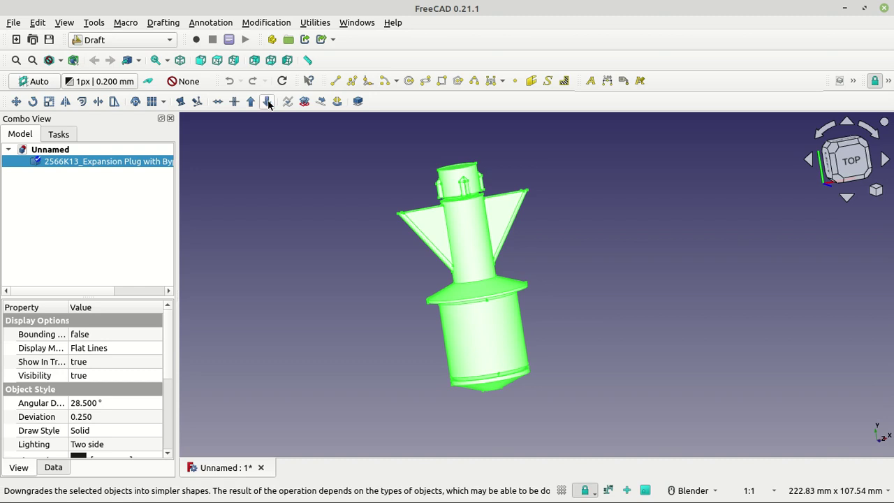
{"action": "left_click", "coordinate": [268, 103]}
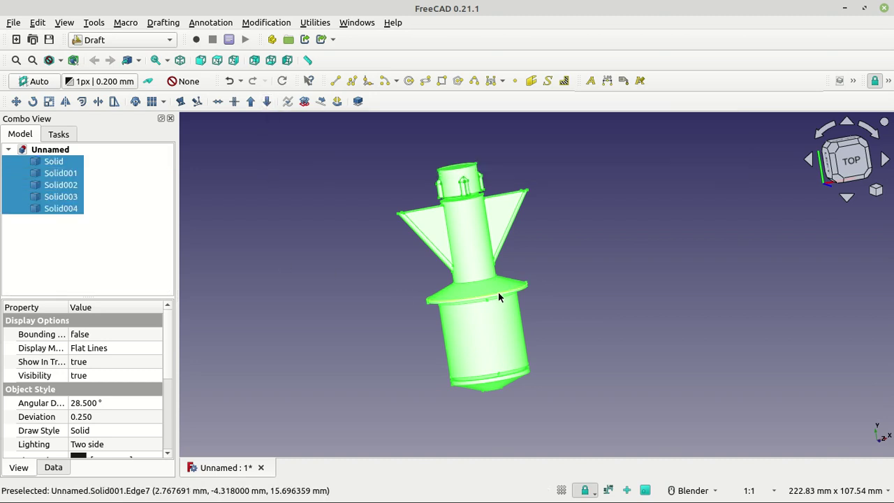
Select the winged sleeve, large cylinder, conical flange, top piece and bottom cap one by one on the model to check they are separate.
{"action": "scroll", "coordinate": [499, 296], "scroll_direction": "down", "scroll_amount": 3}
{"action": "left_click", "coordinate": [543, 279]}
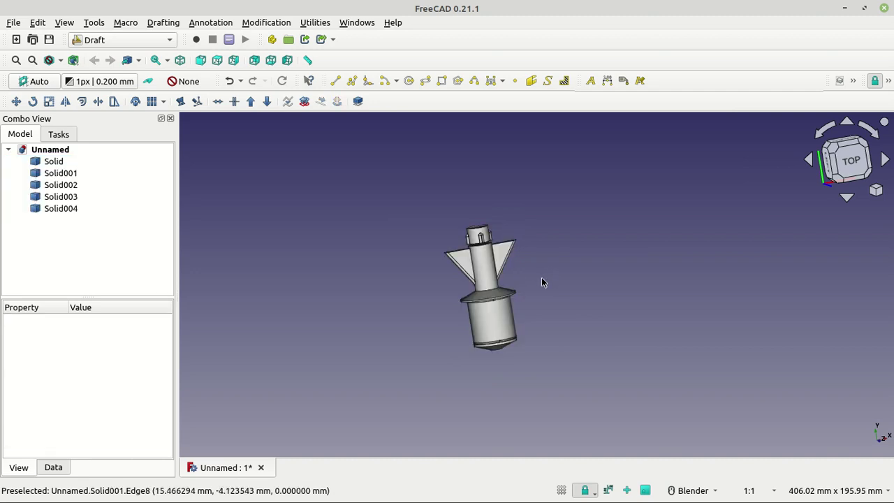
{"action": "scroll", "coordinate": [533, 275], "scroll_direction": "up", "scroll_amount": 2}
{"action": "scroll", "coordinate": [528, 261], "scroll_direction": "up", "scroll_amount": 1}
{"action": "left_click", "coordinate": [453, 255]}
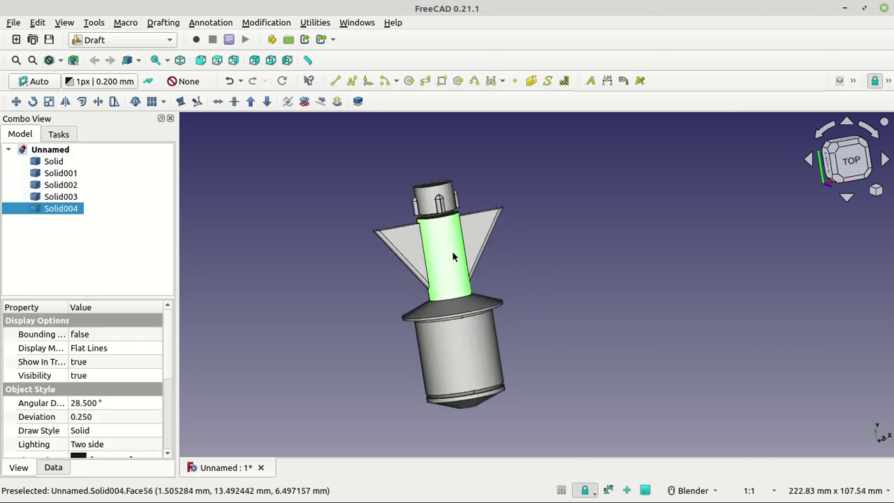
{"action": "left_click", "coordinate": [457, 358]}
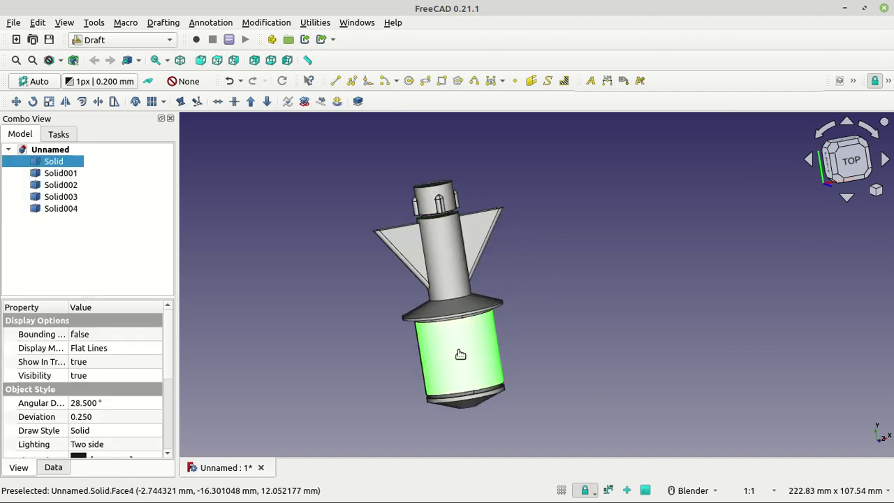
{"action": "left_click", "coordinate": [474, 304]}
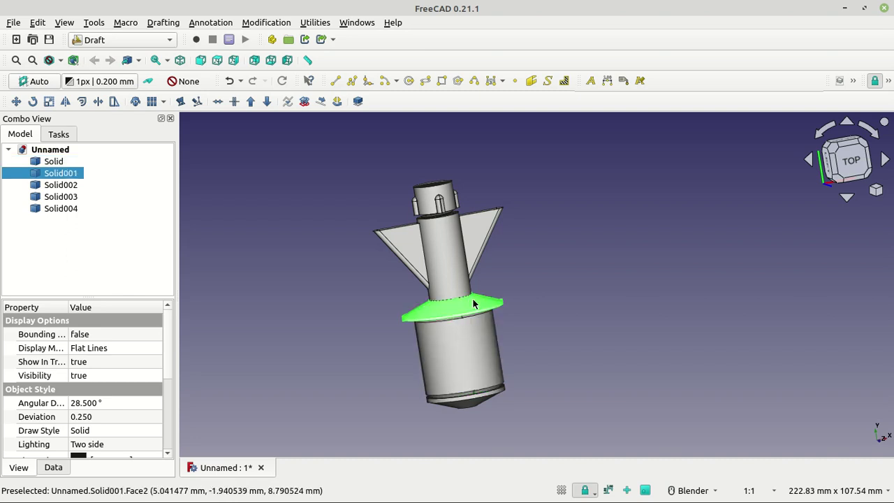
{"action": "left_click", "coordinate": [435, 198]}
{"action": "left_click", "coordinate": [457, 361]}
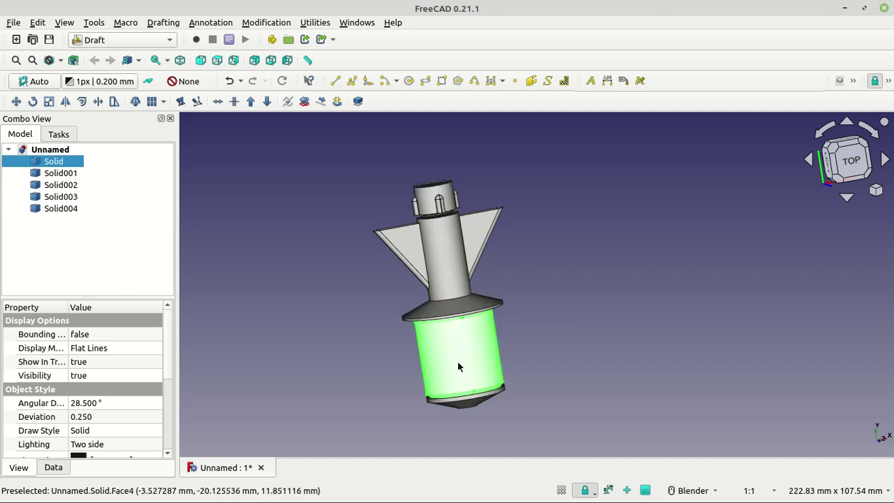
{"action": "left_click", "coordinate": [473, 401]}
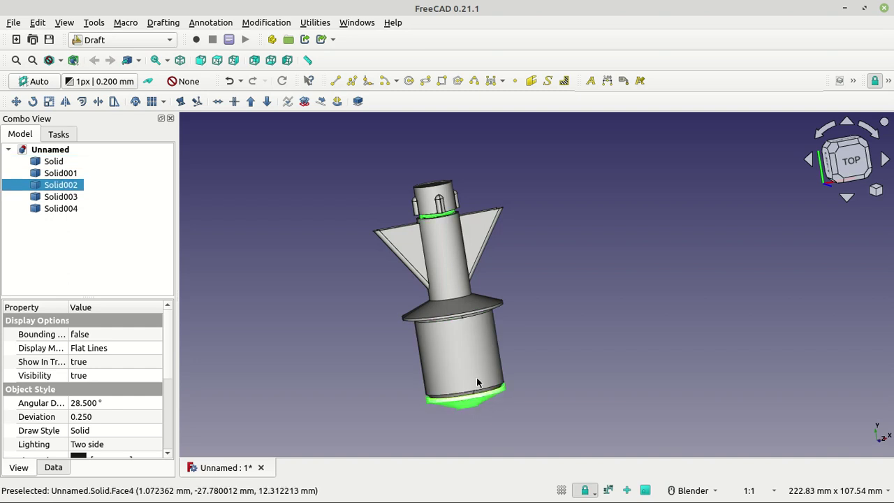
Hide the large lower cylinder to examine the core inside it, show it again and clear the selection.
{"action": "left_click", "coordinate": [476, 363]}
{"action": "left_click", "coordinate": [477, 363]}
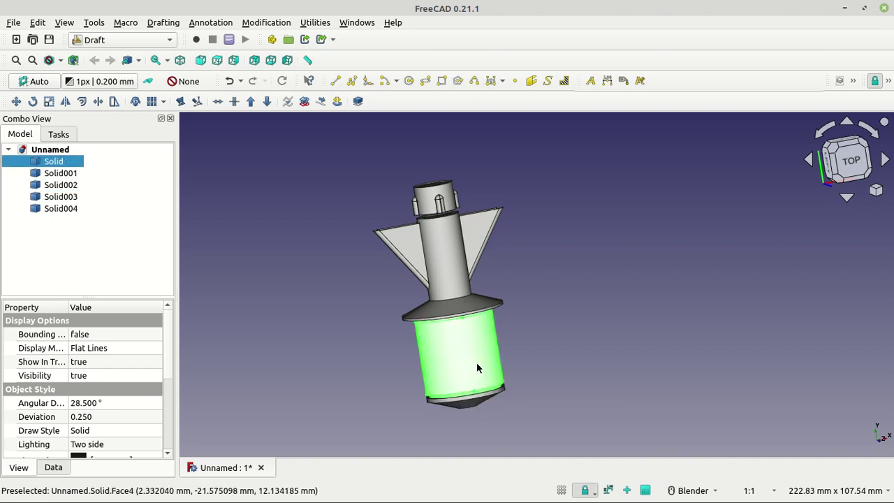
{"action": "key", "text": "space"}
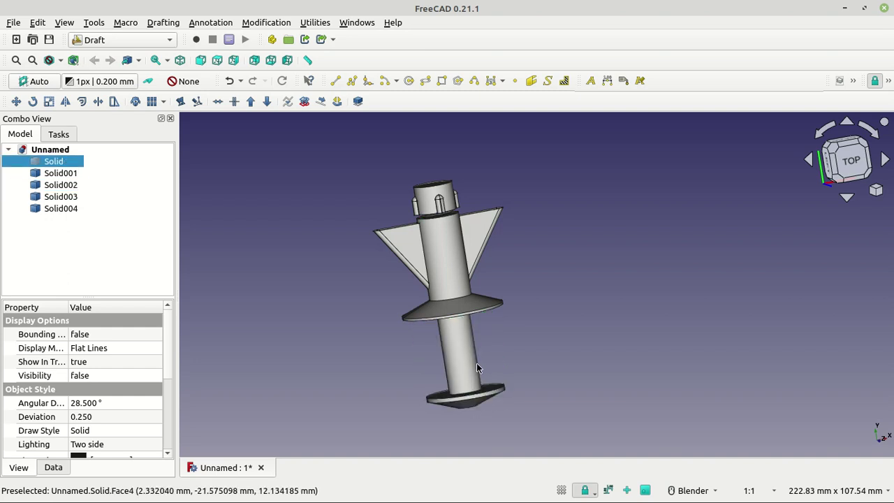
{"action": "key", "text": "space"}
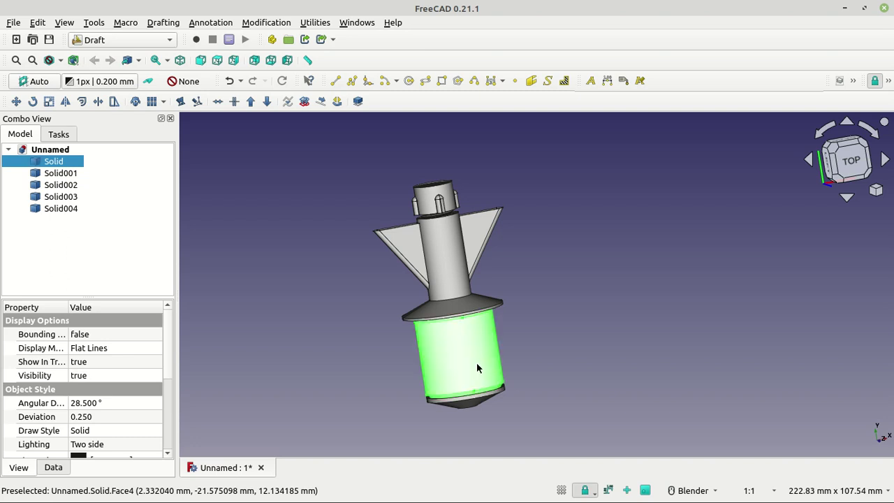
{"action": "left_click", "coordinate": [591, 296]}
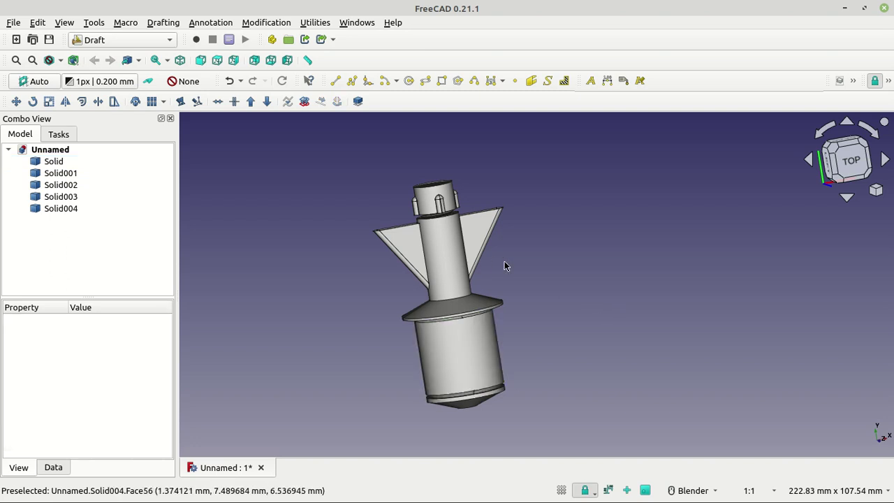
Switch to the Part workbench and look over its compound operations without applying one.
{"action": "middle_click_drag", "start_coordinate": [508, 259], "coordinate": [519, 333]}
{"action": "scroll", "coordinate": [521, 349], "scroll_direction": "down", "scroll_amount": 2}
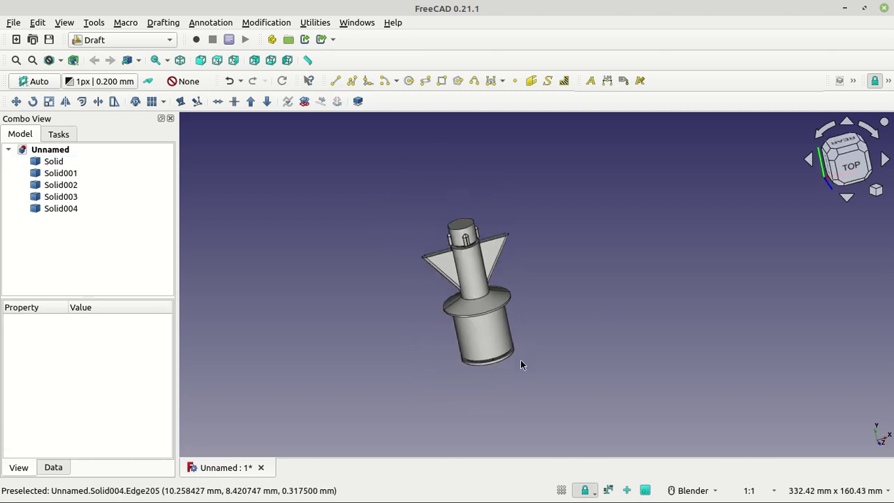
{"action": "scroll", "coordinate": [527, 236], "scroll_direction": "up", "scroll_amount": 1}
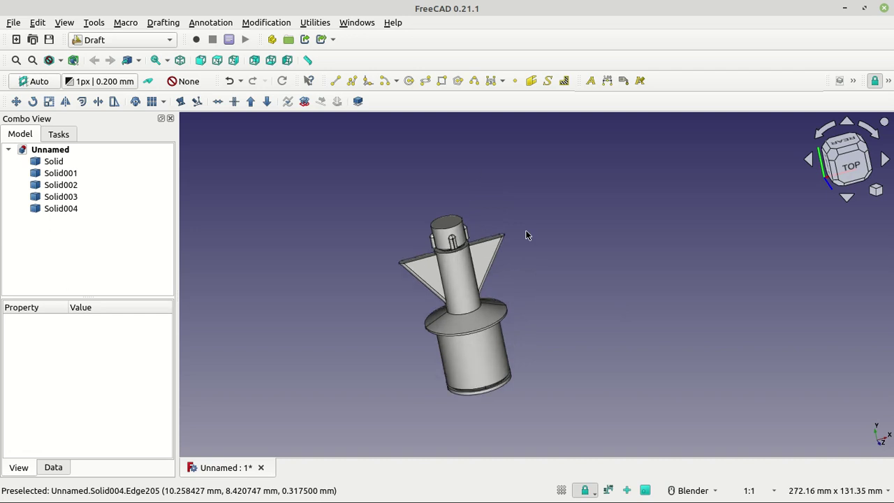
{"action": "left_click", "coordinate": [169, 39]}
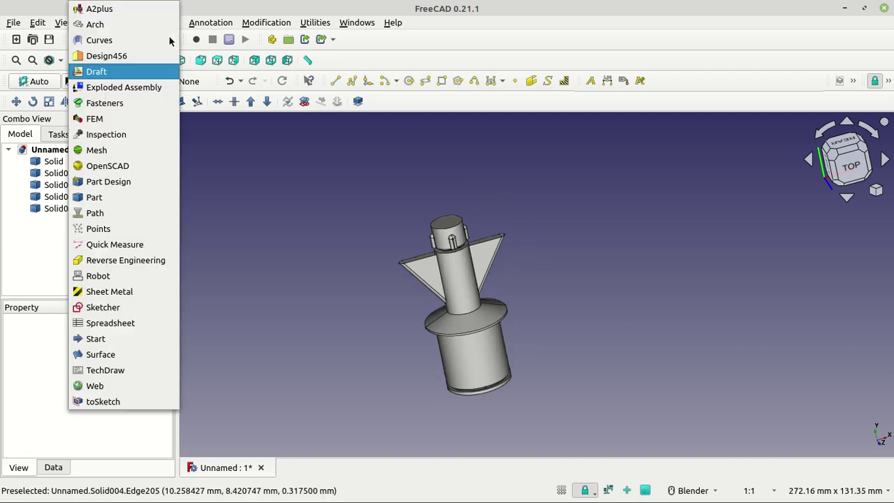
{"action": "left_click", "coordinate": [147, 200]}
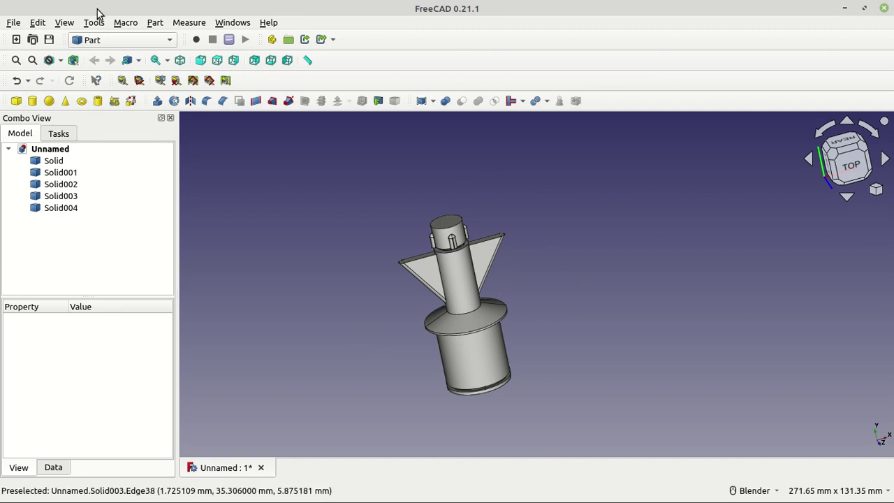
{"action": "left_click", "coordinate": [154, 23]}
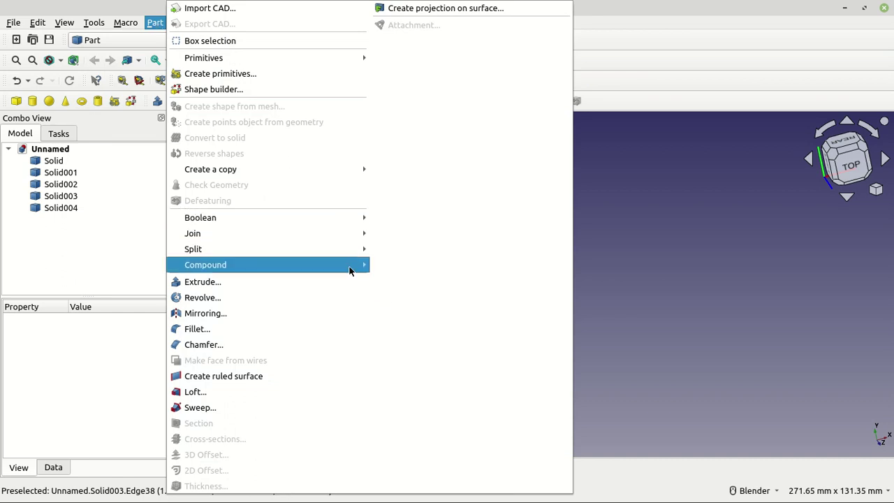
{"action": "mouse_move", "coordinate": [350, 274]}
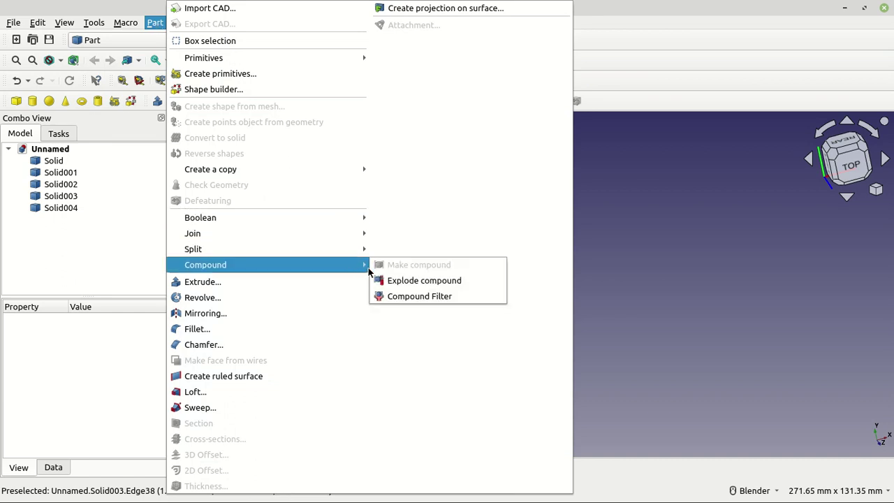
{"action": "left_click", "coordinate": [682, 302]}
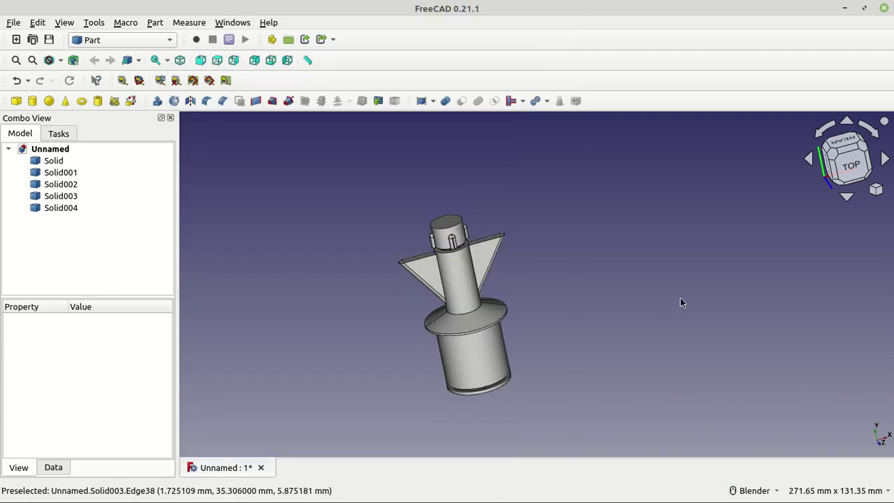
Combine all five solids, Solid through Solid004, into one compound and clear the selection.
{"action": "left_click", "coordinate": [71, 207]}
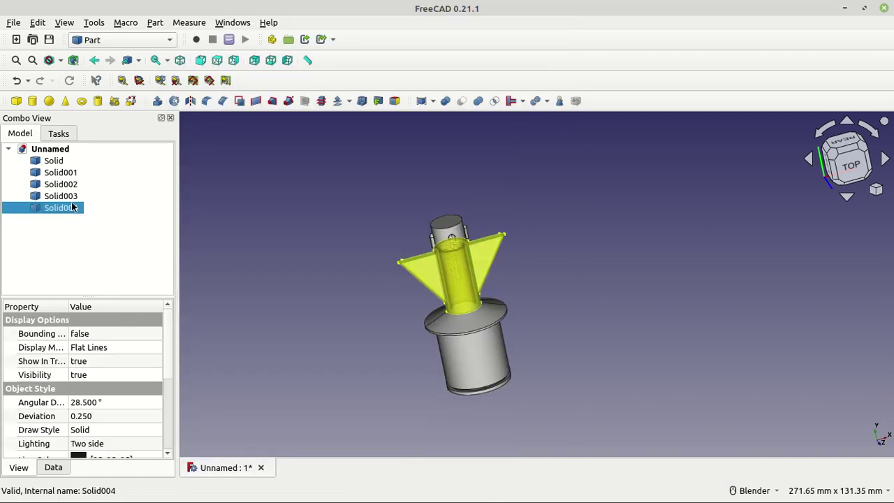
{"action": "left_click", "coordinate": [63, 161], "text": "shift"}
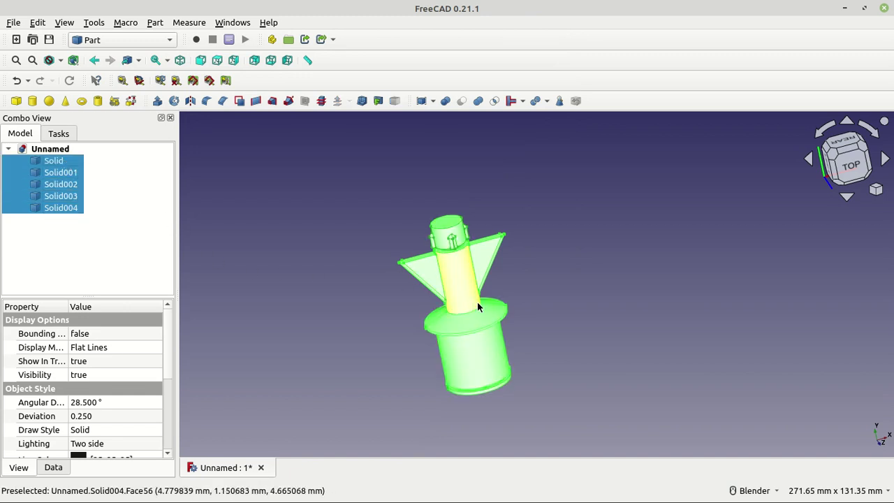
{"action": "left_click", "coordinate": [155, 23]}
{"action": "mouse_move", "coordinate": [336, 265]}
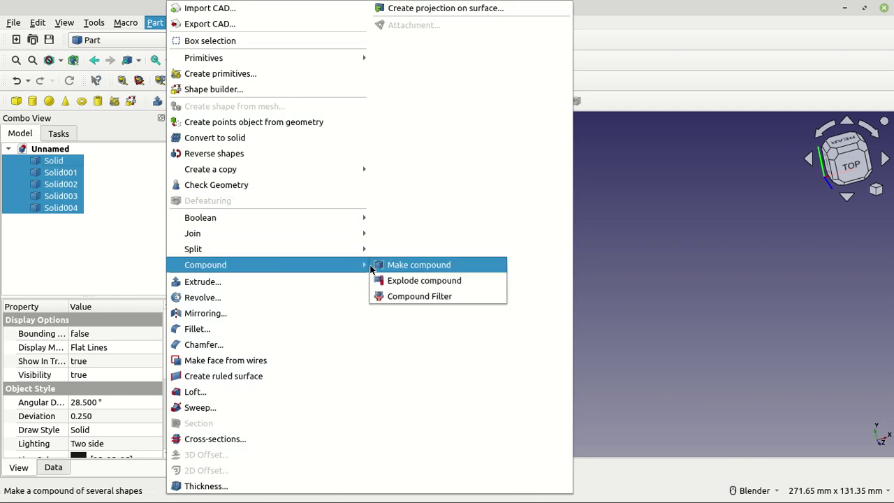
{"action": "left_click", "coordinate": [400, 271]}
{"action": "left_click", "coordinate": [538, 292]}
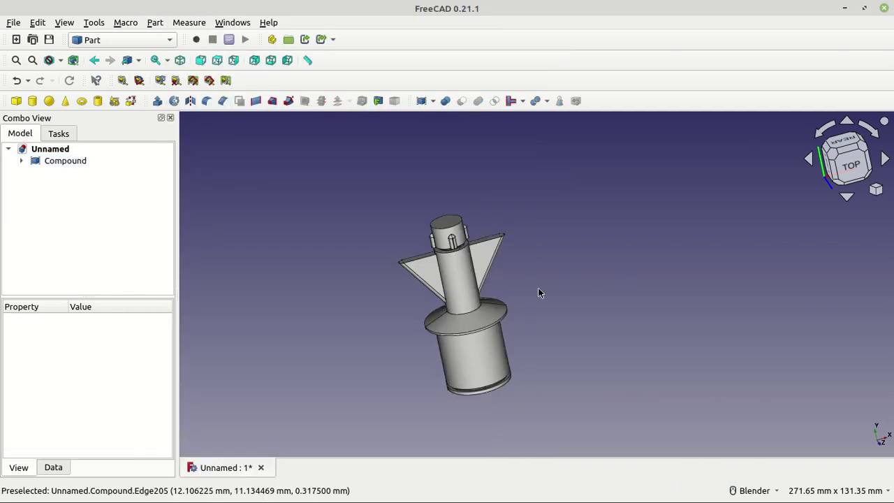
Select the compound on the model and expand it in the tree to examine the solids it contains.
{"action": "left_click", "coordinate": [459, 289]}
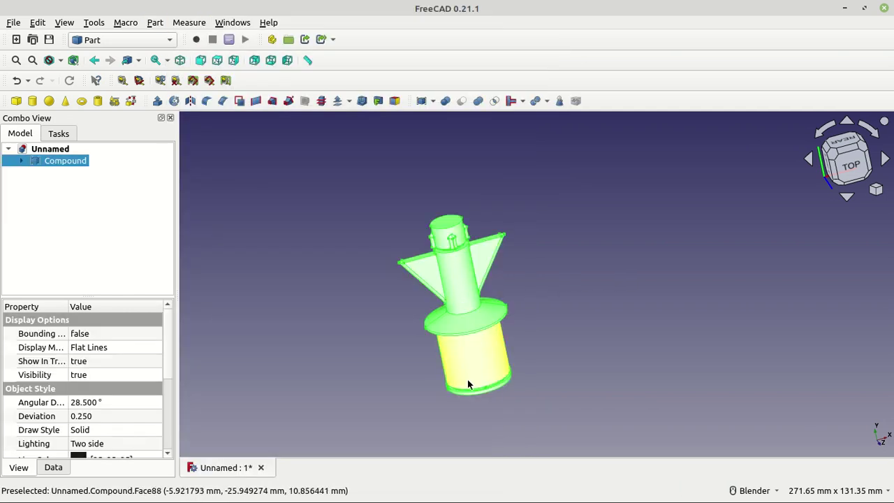
{"action": "middle_click_drag", "start_coordinate": [467, 379], "coordinate": [510, 365]}
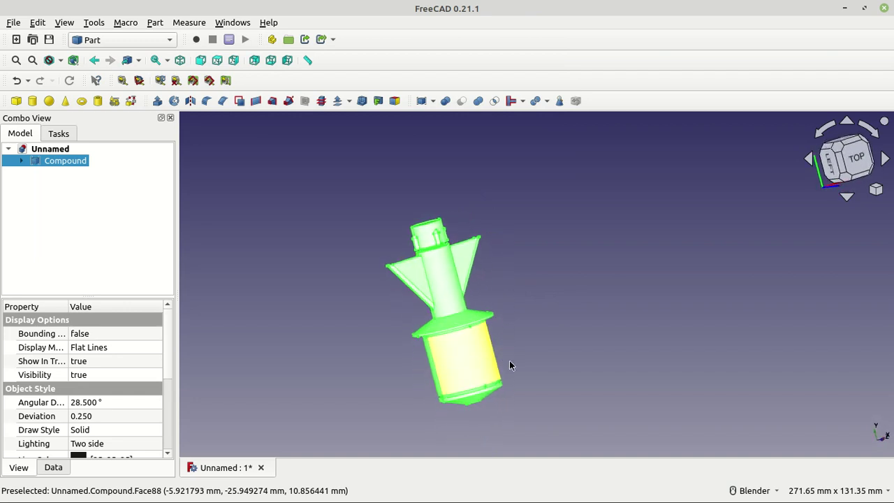
{"action": "left_click", "coordinate": [21, 162]}
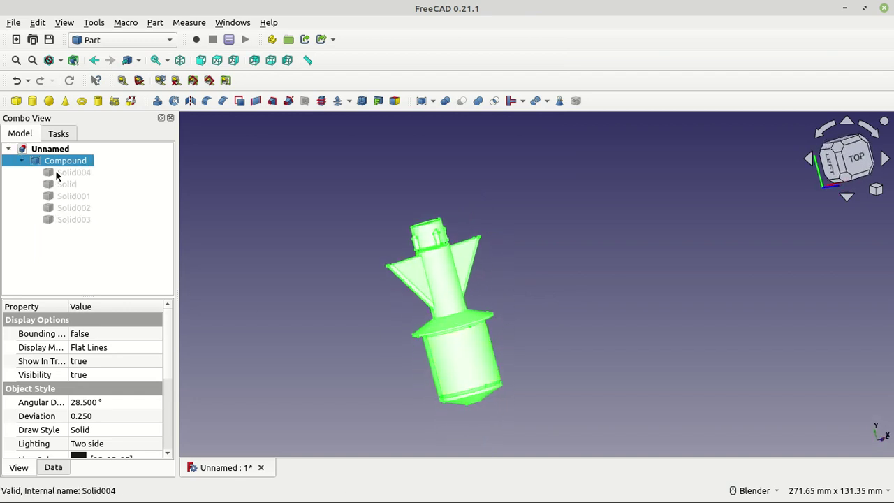
{"action": "left_click", "coordinate": [513, 303]}
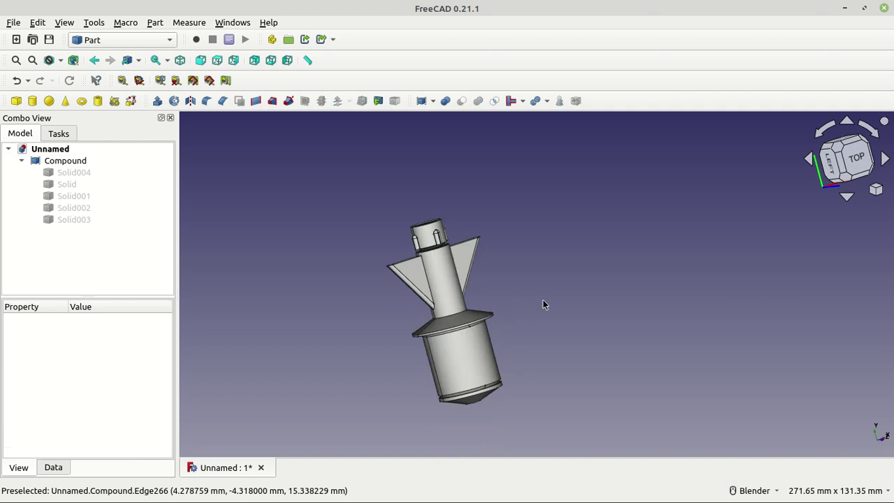
Delete the compound while keeping its member solids as separate objects.
{"action": "scroll", "coordinate": [506, 297], "scroll_direction": "down", "scroll_amount": 2}
{"action": "scroll", "coordinate": [502, 303], "scroll_direction": "up", "scroll_amount": 4}
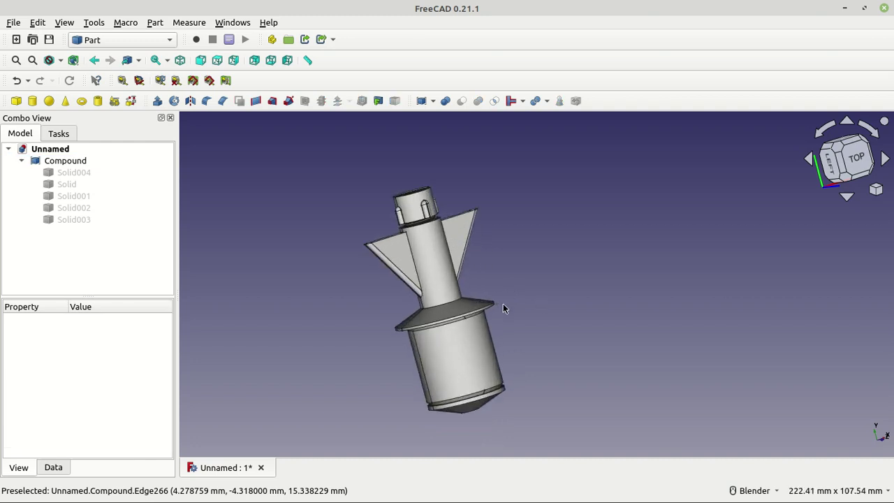
{"action": "scroll", "coordinate": [508, 262], "scroll_direction": "up", "scroll_amount": 1}
{"action": "middle_click_drag", "start_coordinate": [508, 262], "coordinate": [208, 186]}
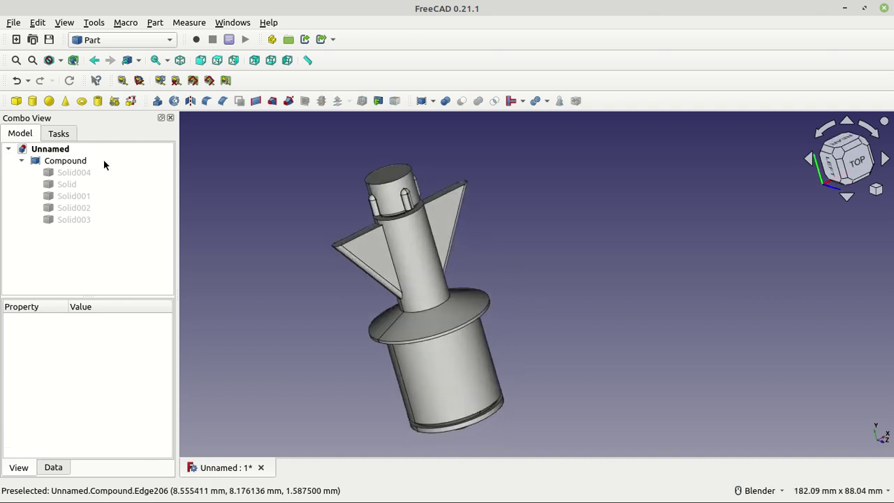
{"action": "left_click", "coordinate": [66, 161]}
{"action": "key", "text": "Delete"}
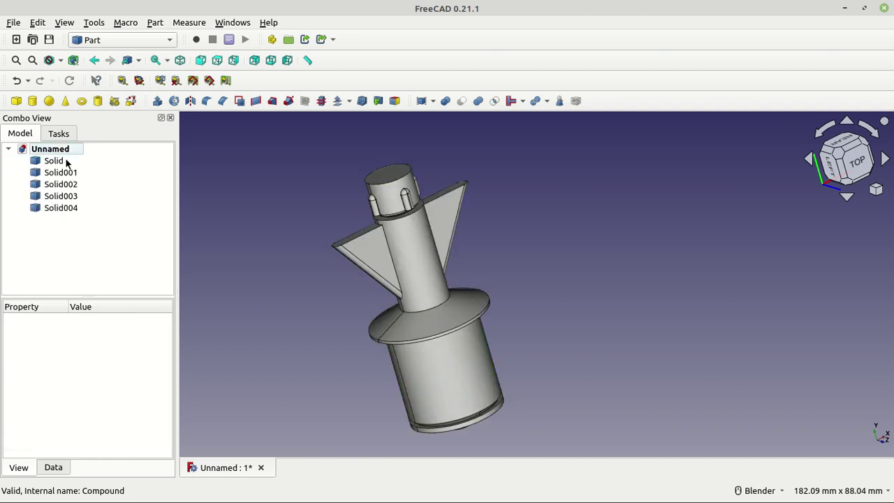
Select the solids in turn in the model tree to identify which part of the plug each one is.
{"action": "left_click", "coordinate": [79, 174]}
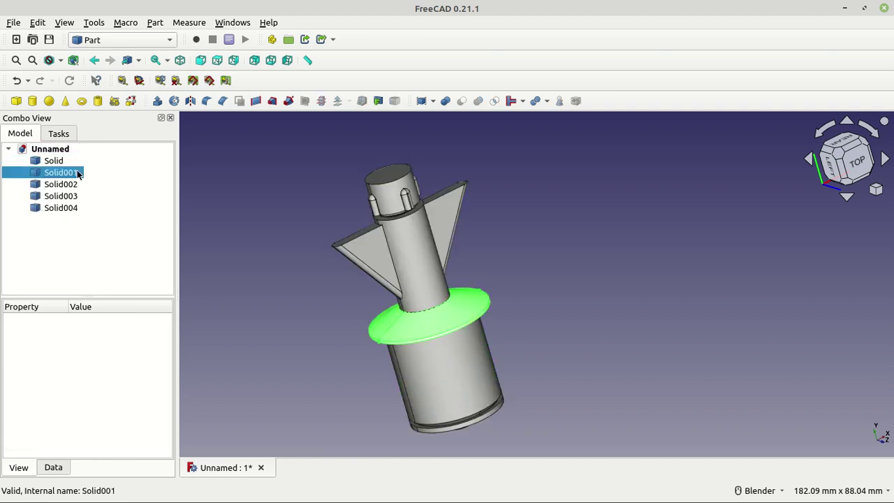
{"action": "left_click", "coordinate": [76, 185]}
{"action": "left_click", "coordinate": [76, 196]}
{"action": "left_click", "coordinate": [76, 207]}
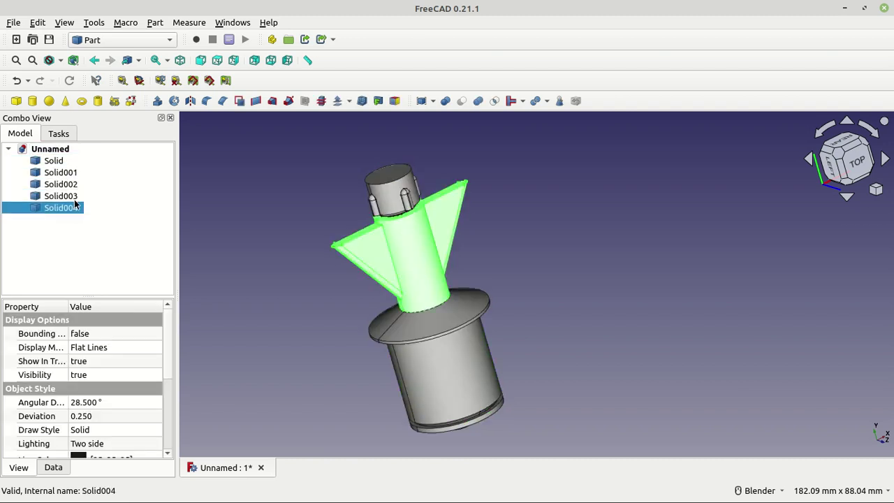
{"action": "left_click", "coordinate": [76, 183]}
{"action": "left_click", "coordinate": [78, 173]}
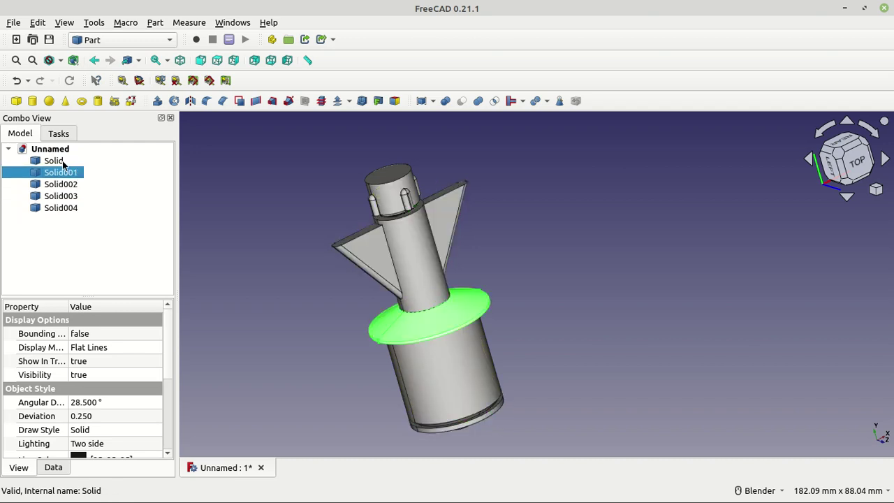
{"action": "left_click", "coordinate": [62, 161]}
{"action": "scroll", "coordinate": [509, 266], "scroll_direction": "down", "scroll_amount": 2}
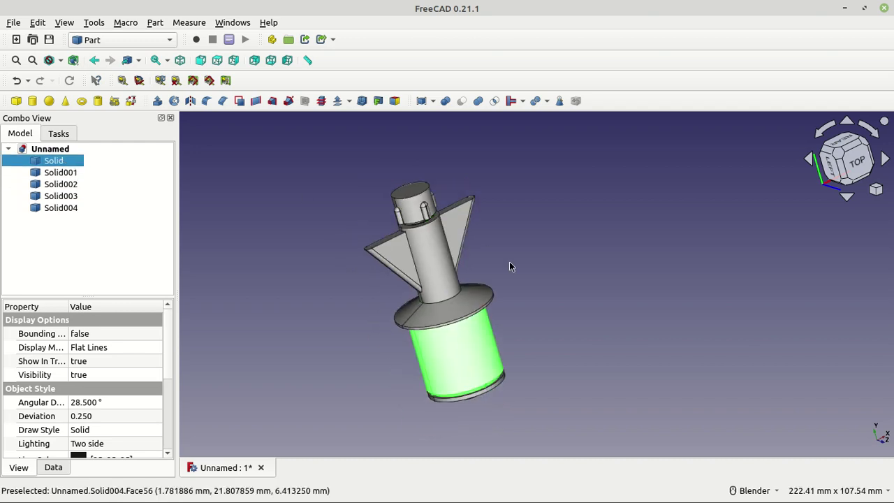